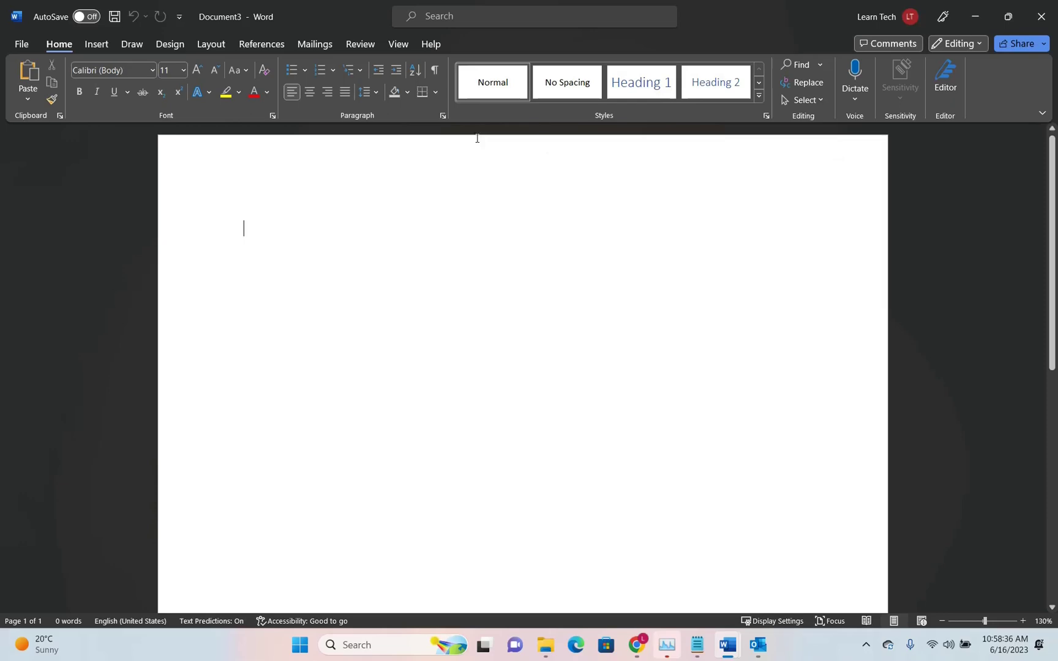
Open Word Options from the File backstage view, landing on the General page
{"action": "left_click", "coordinate": [27, 47]}
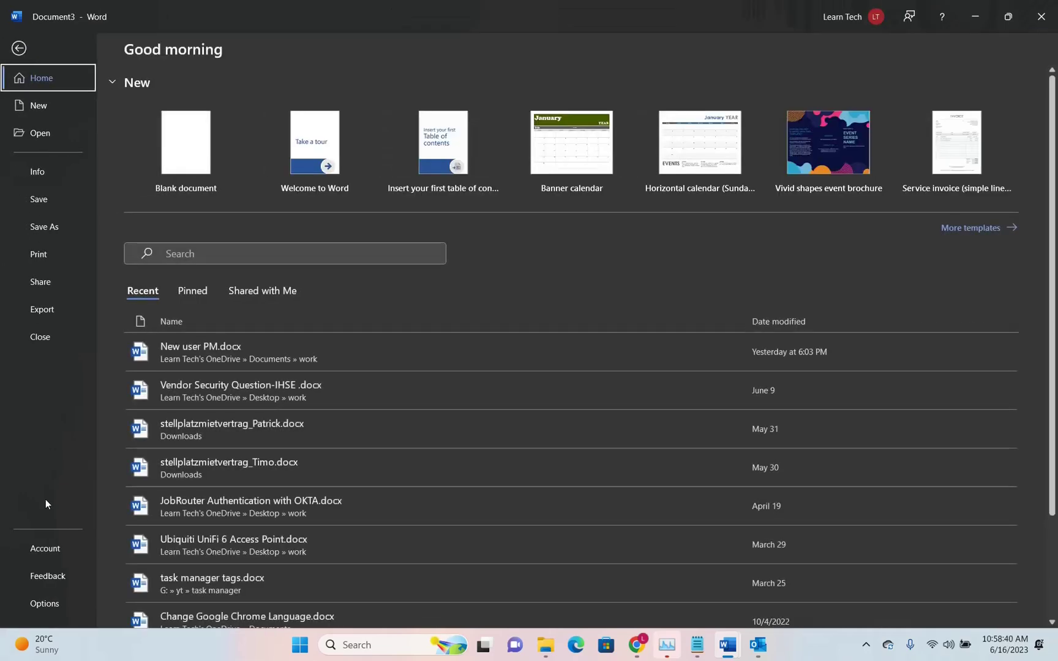
{"action": "left_click", "coordinate": [40, 610]}
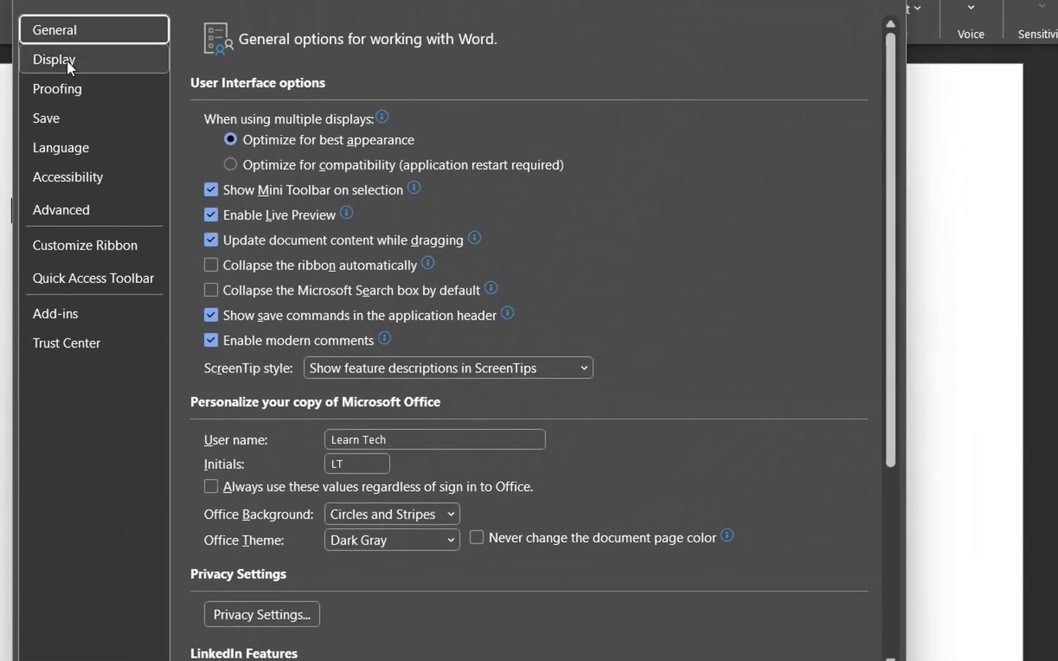
Change Word's Office Theme from Dark Gray to Colorful, keeping the Circles and Stripes background
{"action": "left_click", "coordinate": [67, 61]}
{"action": "left_click", "coordinate": [70, 35]}
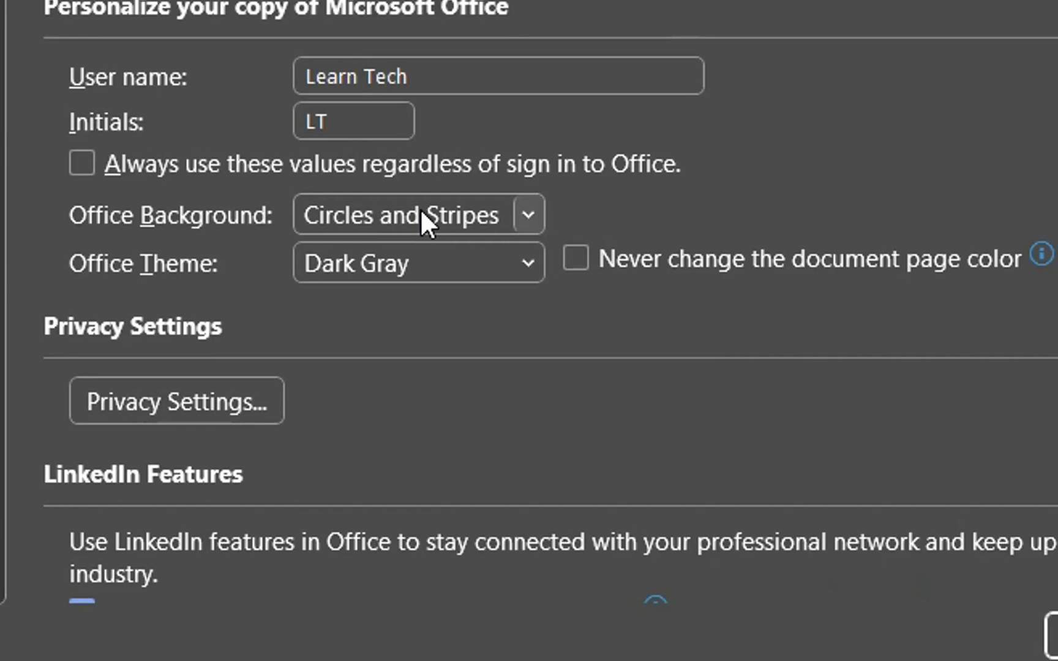
{"action": "left_click", "coordinate": [421, 211]}
{"action": "left_click", "coordinate": [420, 211]}
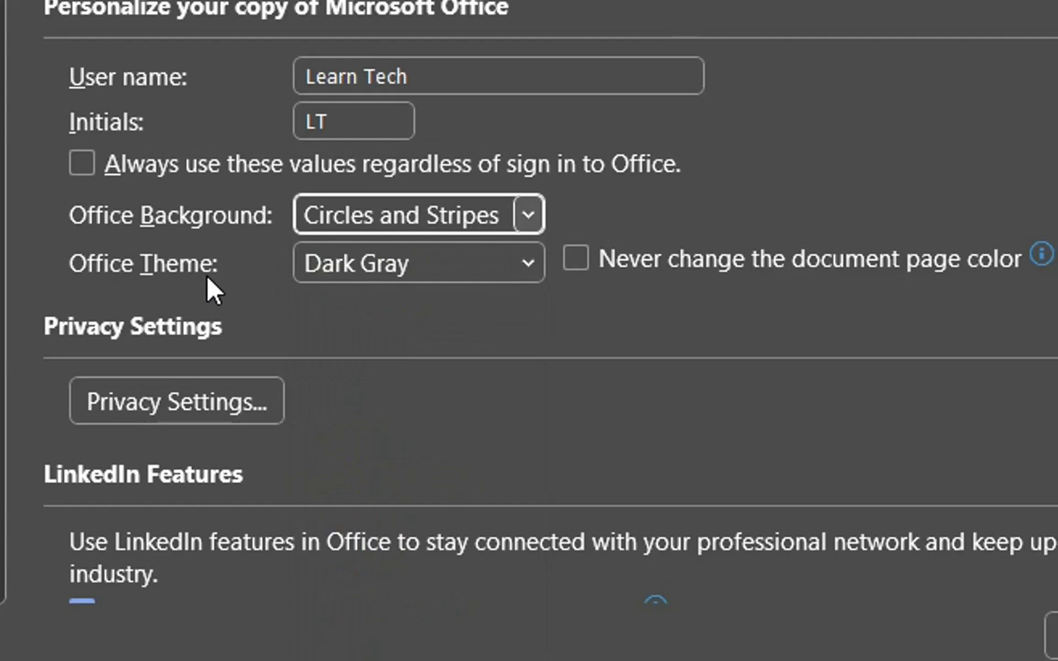
{"action": "left_click", "coordinate": [368, 276]}
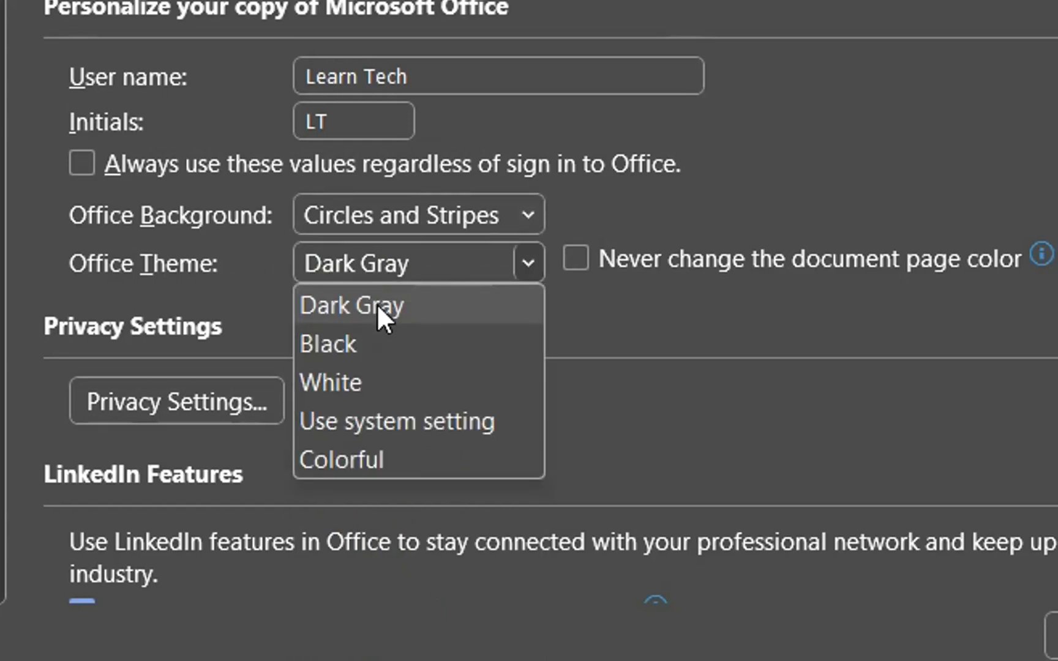
{"action": "left_click", "coordinate": [377, 304]}
{"action": "left_click", "coordinate": [517, 285]}
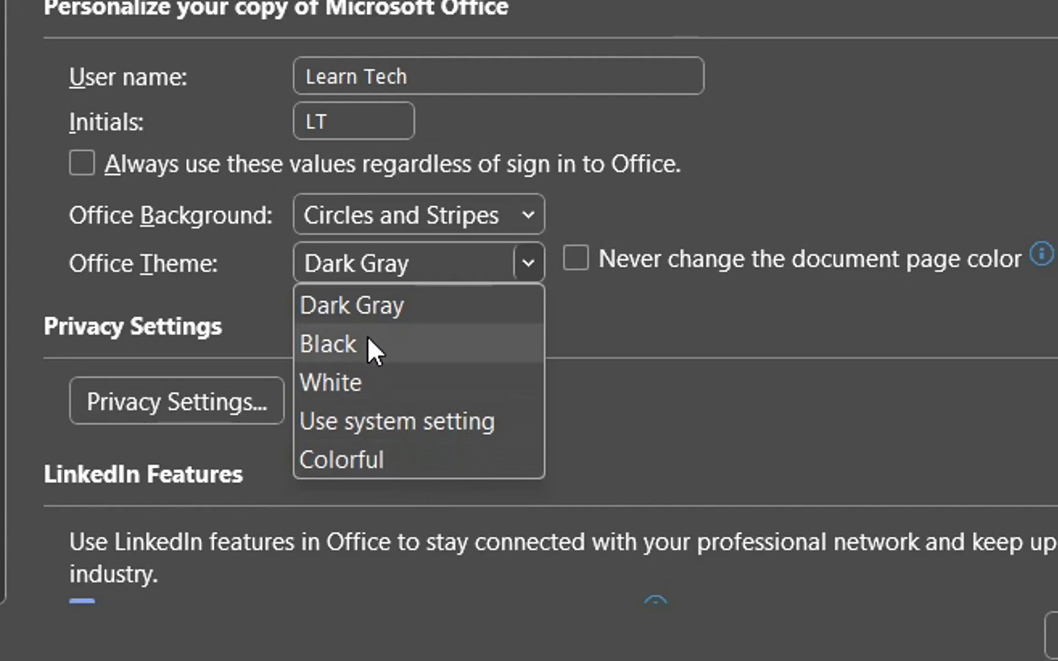
{"action": "key", "text": "Down"}
{"action": "key", "text": "Down"}
{"action": "key", "text": "Down"}
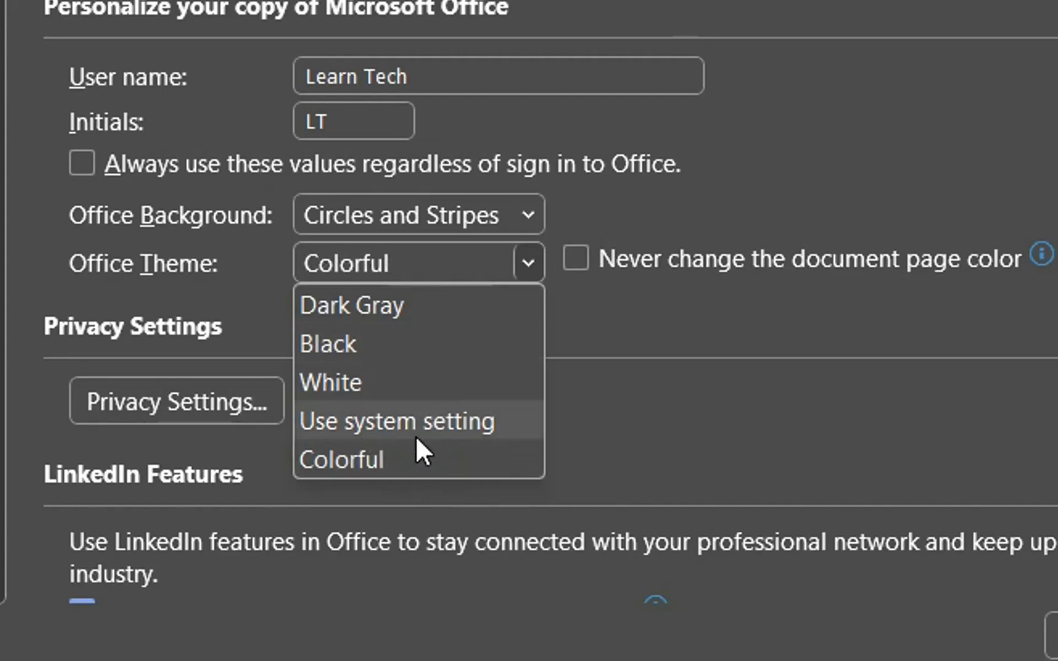
{"action": "left_click", "coordinate": [409, 460]}
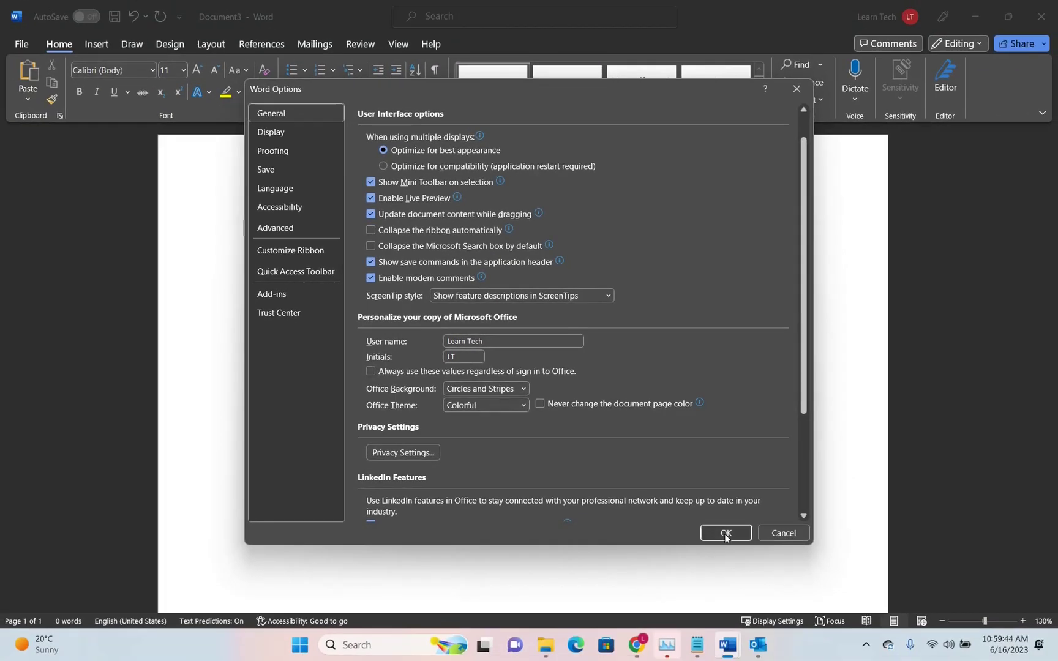
Confirm Word Options so Colorful applies, giving a light window with a blue title bar
{"action": "left_click", "coordinate": [726, 533]}
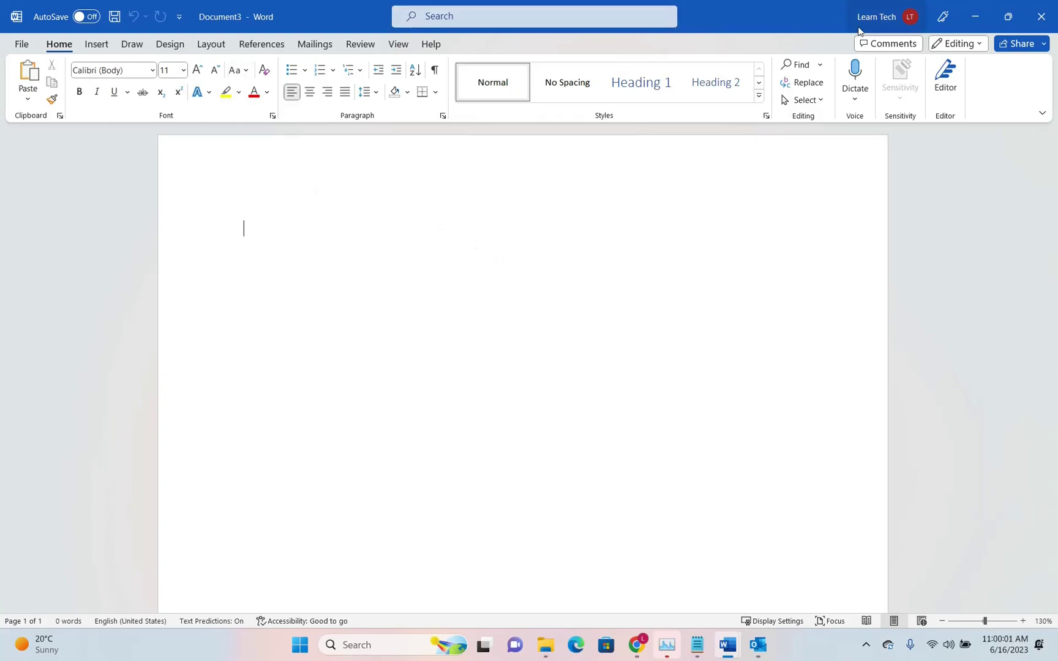
{"action": "mouse_move", "coordinate": [758, 645]}
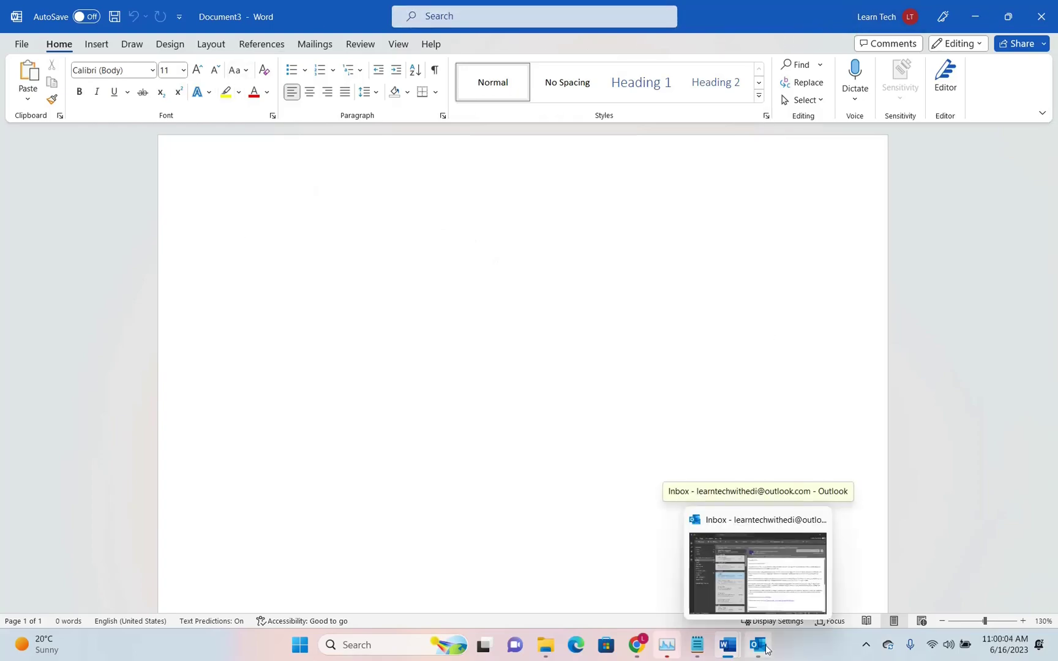
Bring Outlook to the front and show its File view Account Information page
{"action": "left_click", "coordinate": [757, 551]}
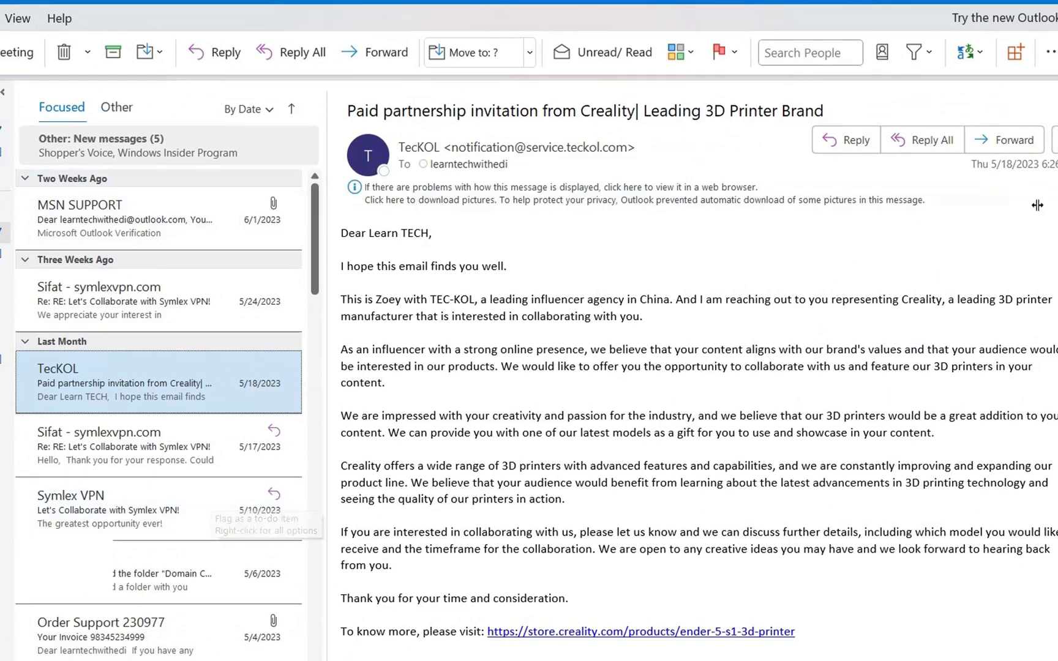
{"action": "left_click", "coordinate": [1023, 14]}
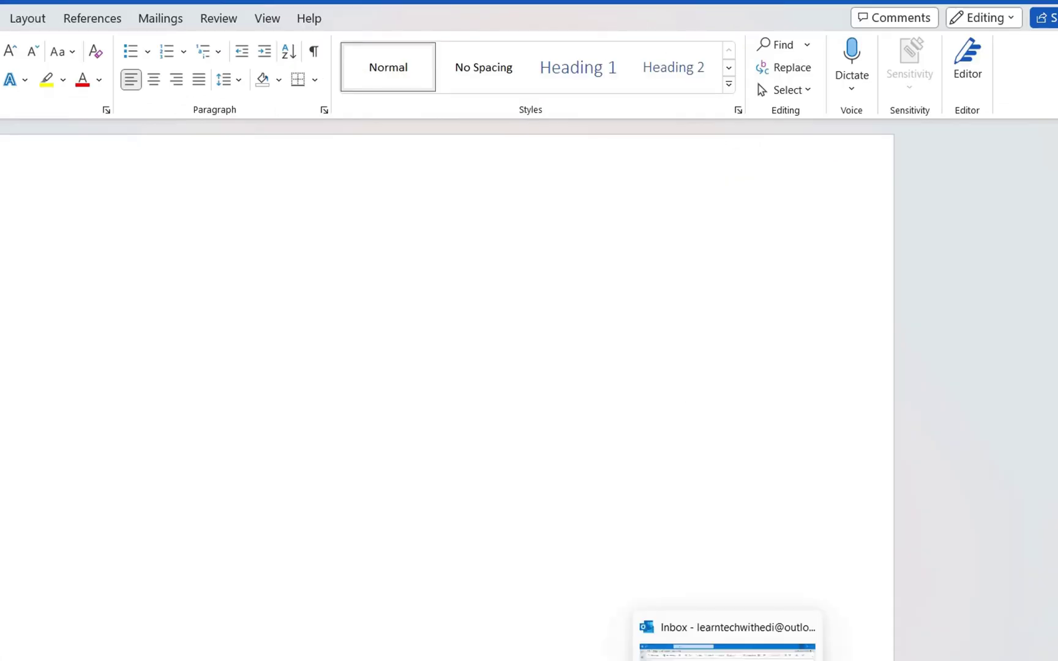
{"action": "left_click", "coordinate": [727, 649]}
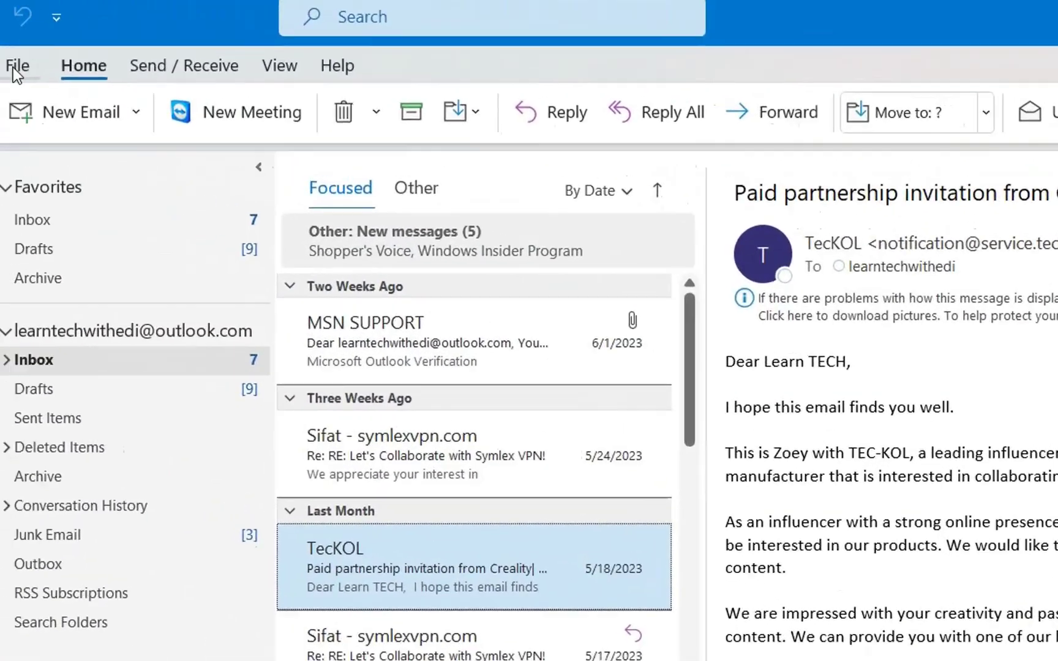
{"action": "left_click", "coordinate": [15, 62]}
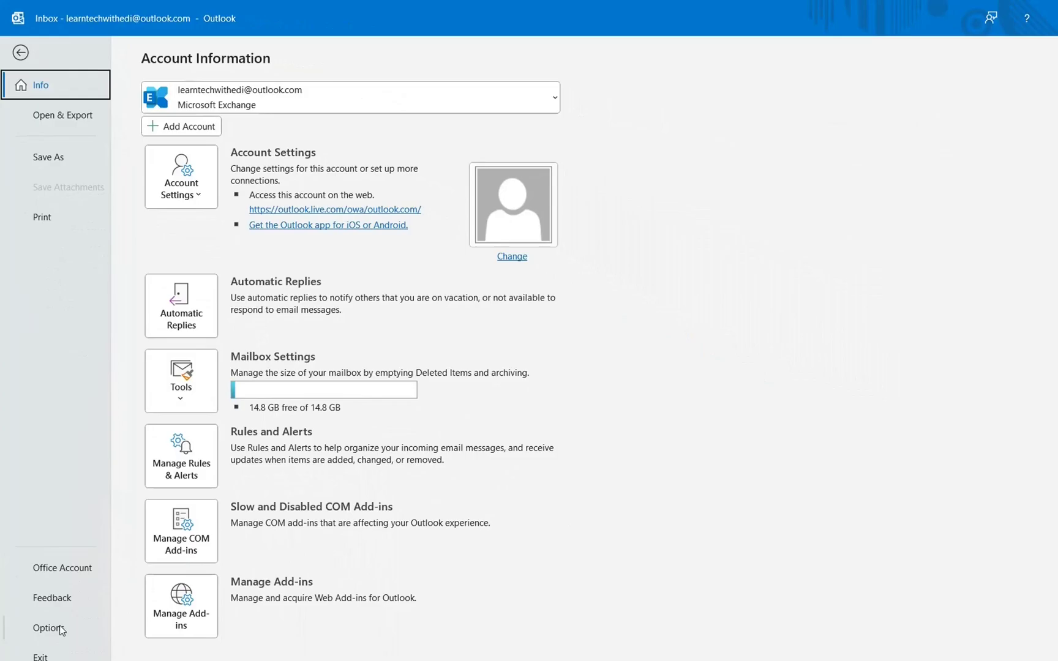
In Outlook Options General, change the Office Theme from Colorful to Black
{"action": "left_click", "coordinate": [52, 629]}
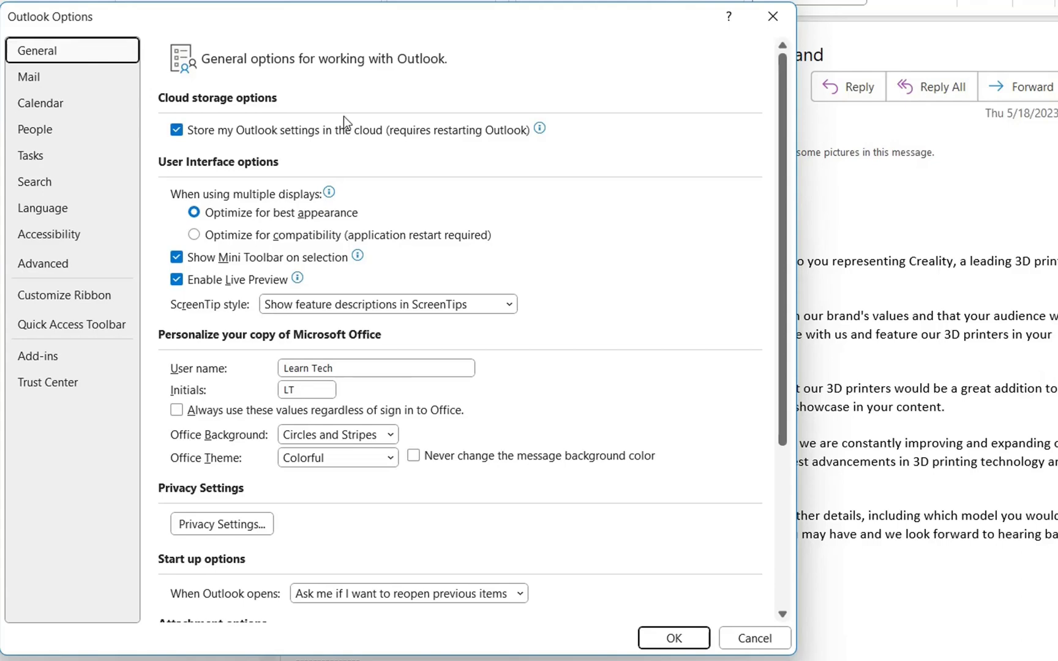
{"action": "scroll", "coordinate": [497, 337], "scroll_direction": "down", "scroll_amount": 1}
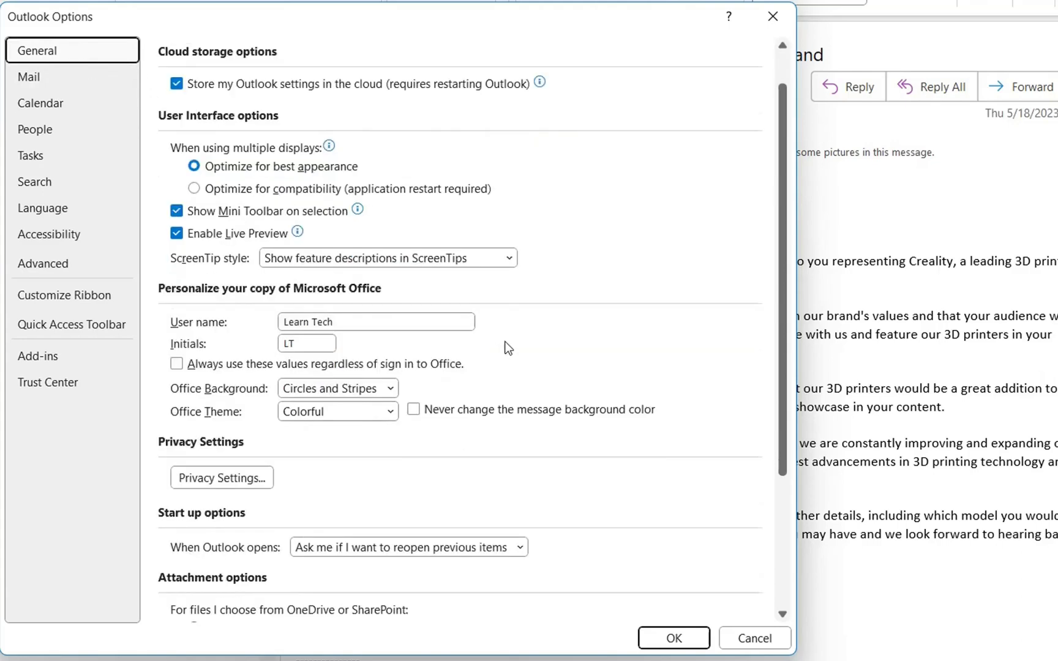
{"action": "scroll", "coordinate": [497, 336], "scroll_direction": "down", "scroll_amount": 2}
{"action": "scroll", "coordinate": [529, 304], "scroll_direction": "down", "scroll_amount": 2}
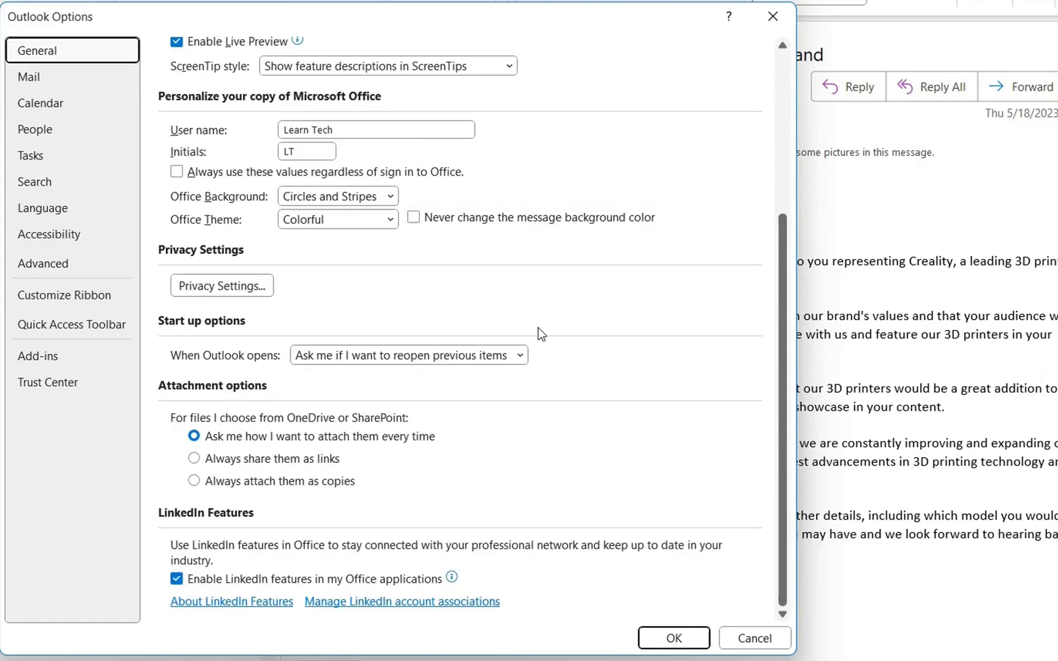
{"action": "scroll", "coordinate": [538, 331], "scroll_direction": "up", "scroll_amount": 3}
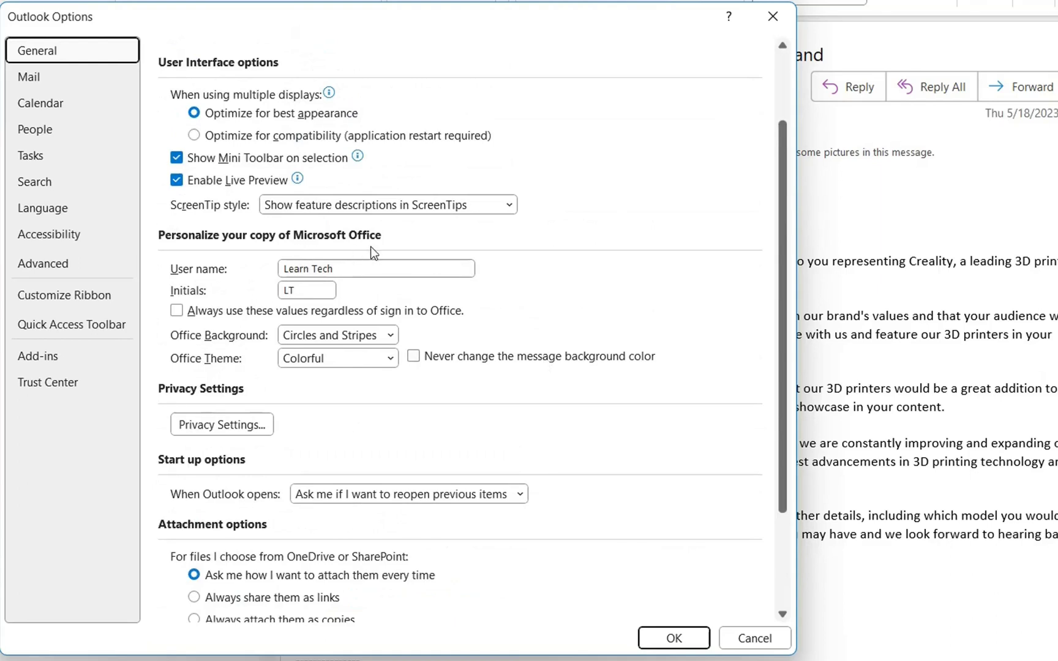
{"action": "left_click", "coordinate": [336, 361]}
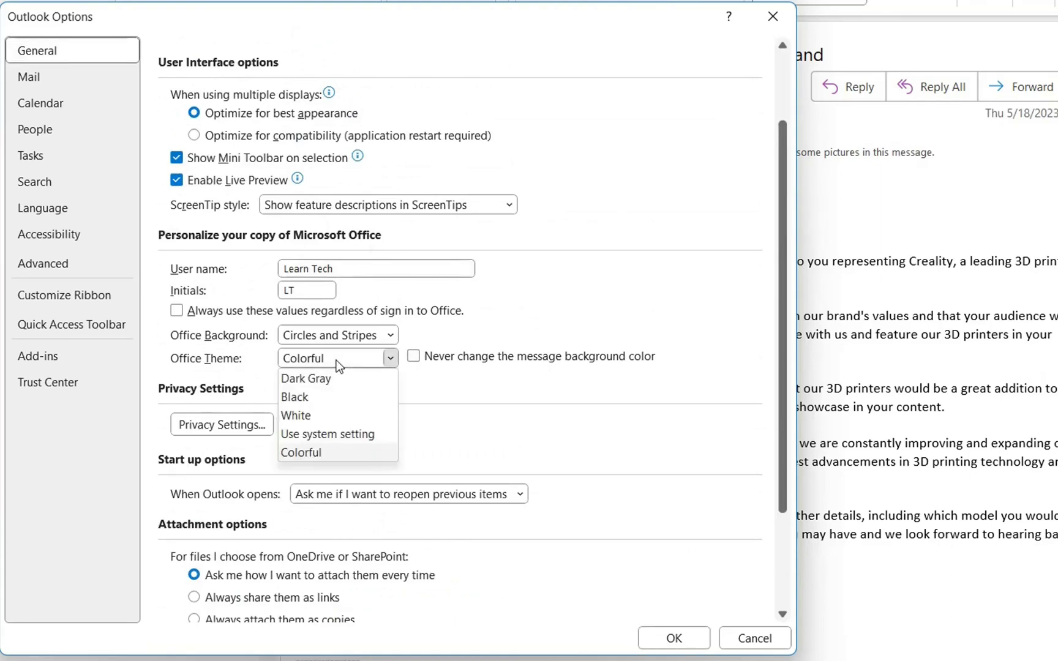
{"action": "left_click", "coordinate": [311, 399]}
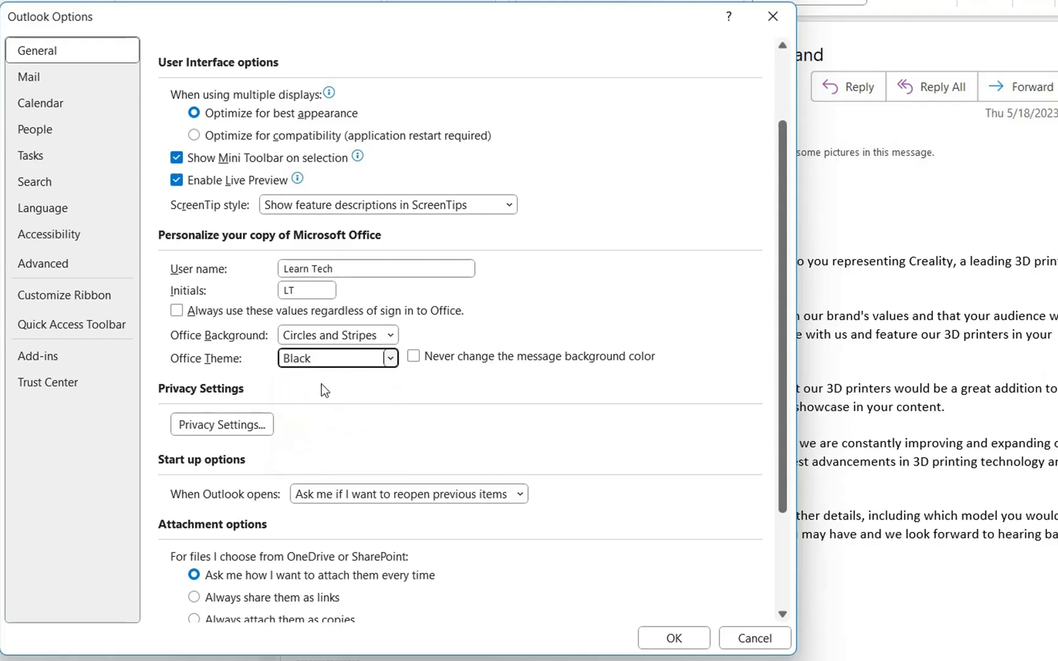
Confirm Outlook Options so the Black theme darkens the inbox and open message
{"action": "left_click", "coordinate": [679, 644]}
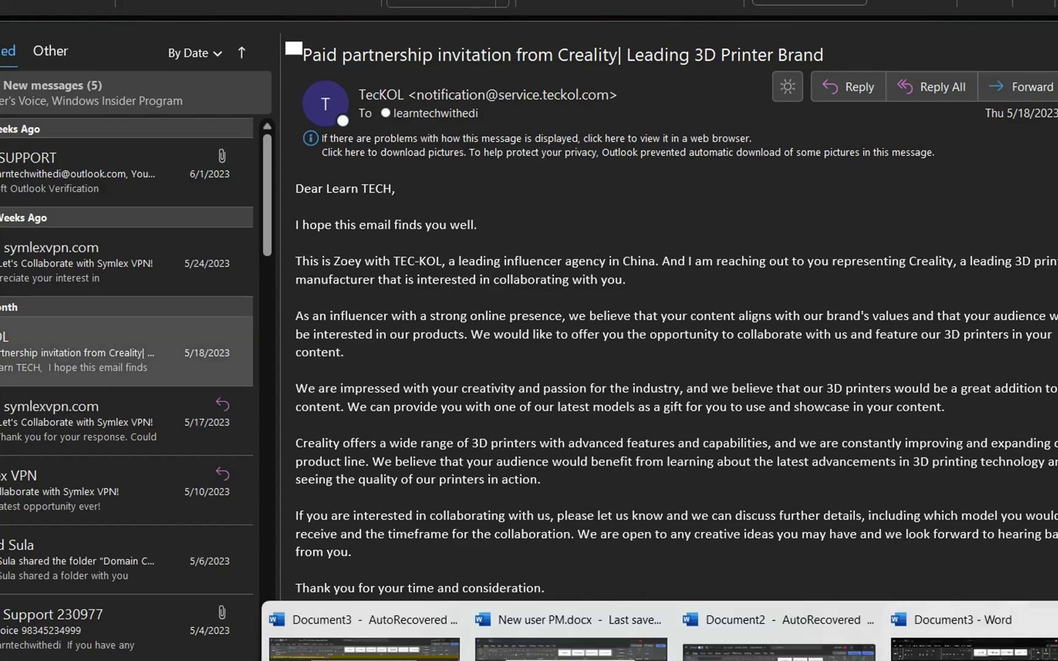
Switch back to Word's Document3, now shown with a dark ribbon and page
{"action": "left_click", "coordinate": [973, 649]}
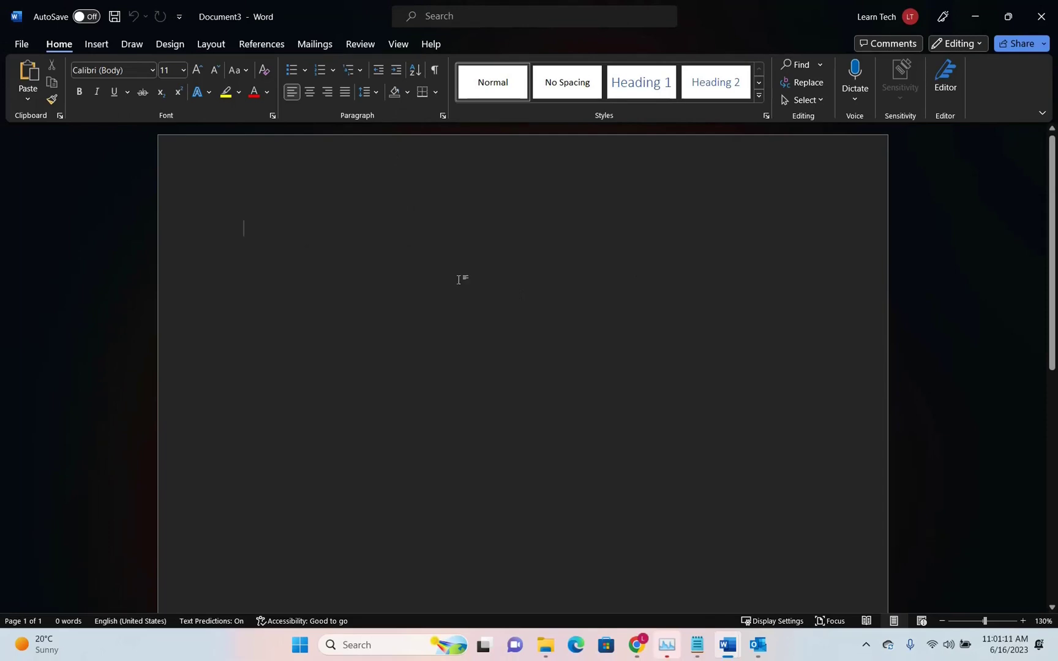
Set Word's Office Theme to Dark Gray in Options and apply it
{"action": "left_click", "coordinate": [21, 44]}
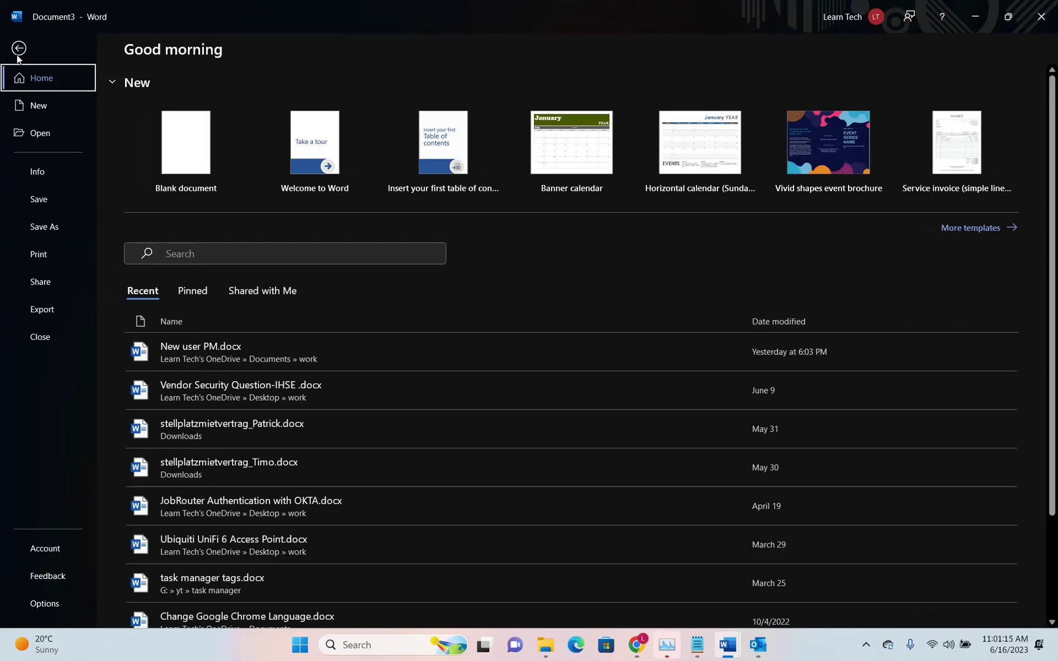
{"action": "left_click", "coordinate": [44, 603]}
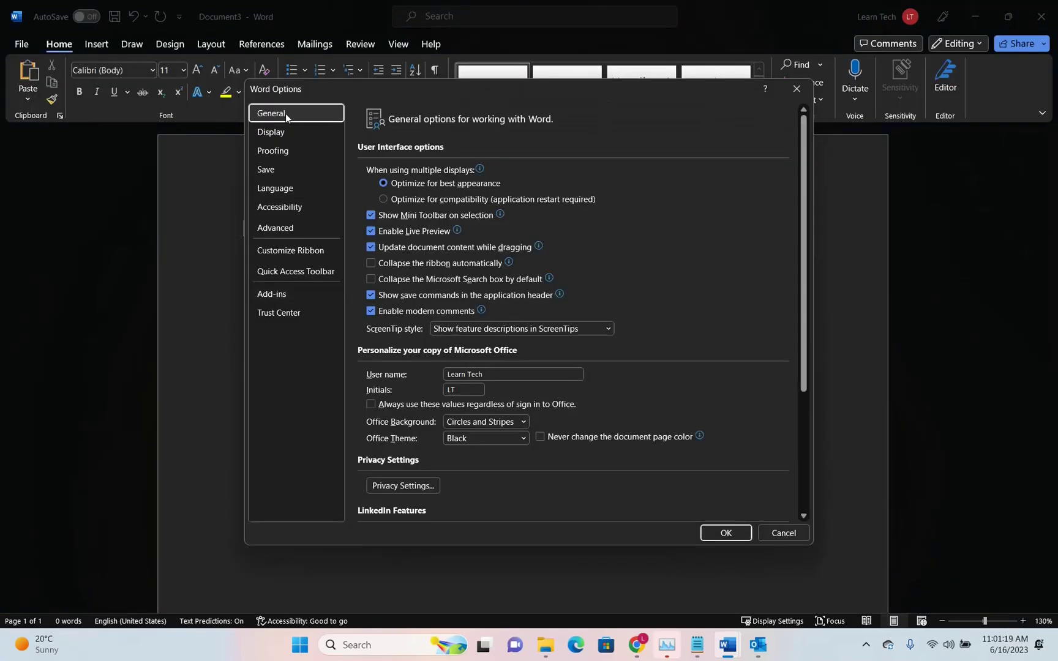
{"action": "left_click", "coordinate": [492, 439]}
{"action": "left_click", "coordinate": [484, 453]}
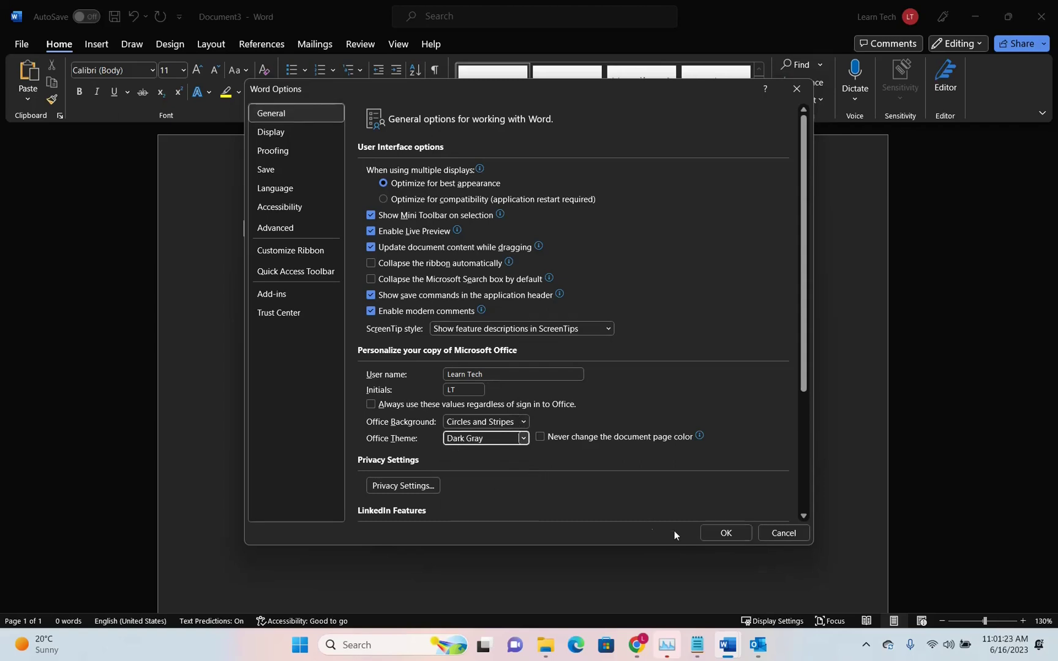
{"action": "left_click", "coordinate": [715, 538]}
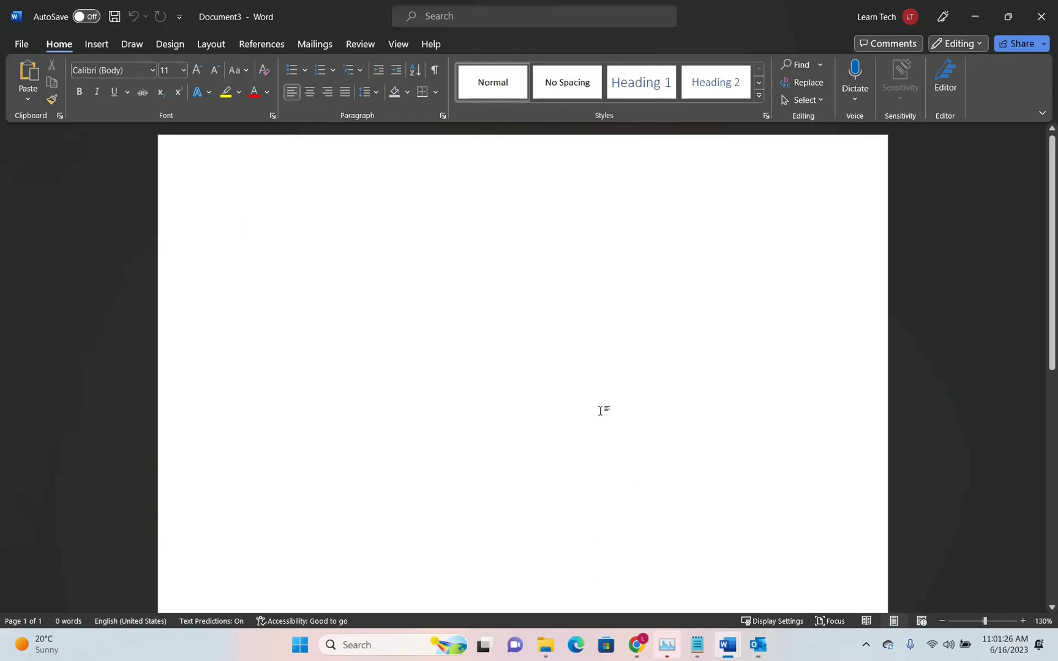